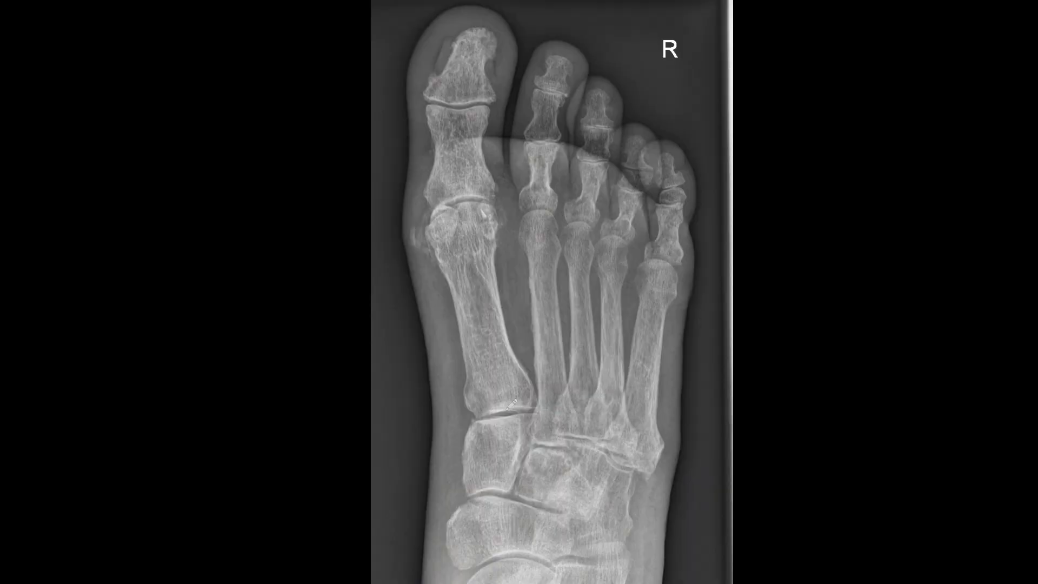
- On the foot X-rays, measure along the first metatarsal and big toe, then draw the lateral heel angle
{"action": "left_click_drag", "start_coordinate": [505, 413], "coordinate": [443, 144]}
{"action": "left_click_drag", "start_coordinate": [465, 197], "coordinate": [460, 65]}
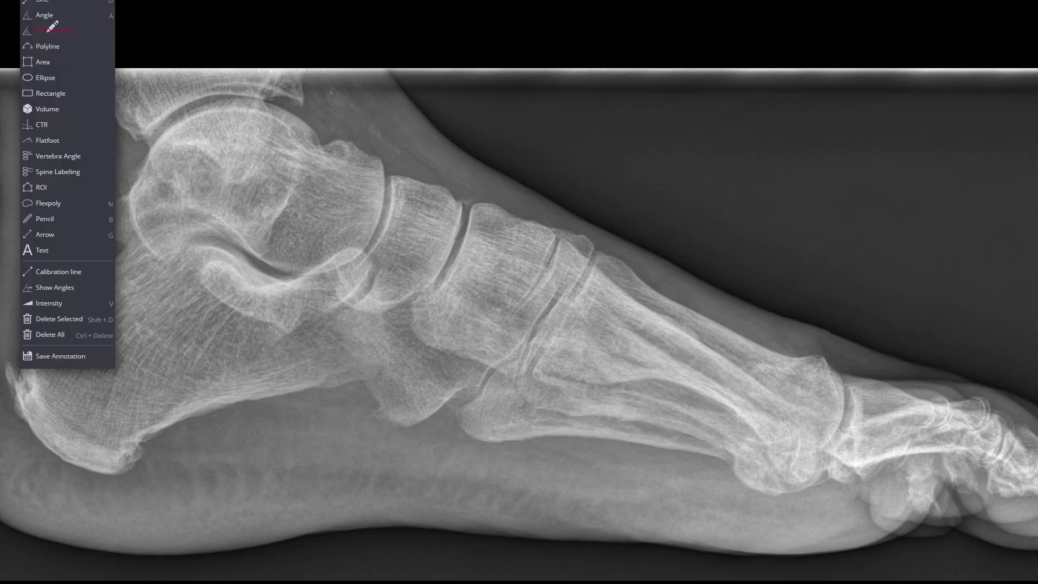
{"action": "left_click", "coordinate": [49, 25]}
{"action": "left_click_drag", "start_coordinate": [111, 475], "coordinate": [475, 332]}
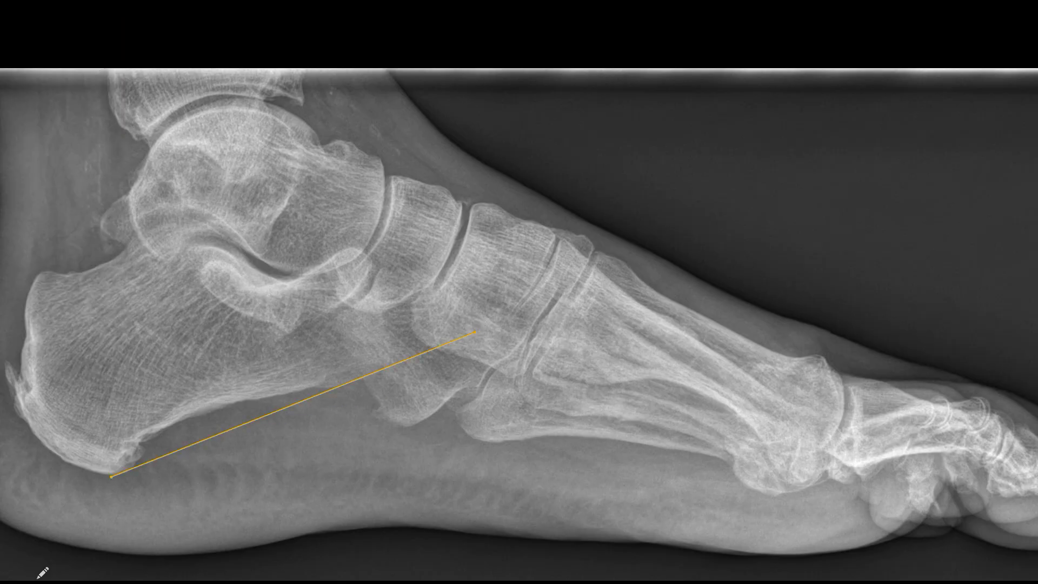
{"action": "left_click_drag", "start_coordinate": [43, 583], "coordinate": [910, 579]}
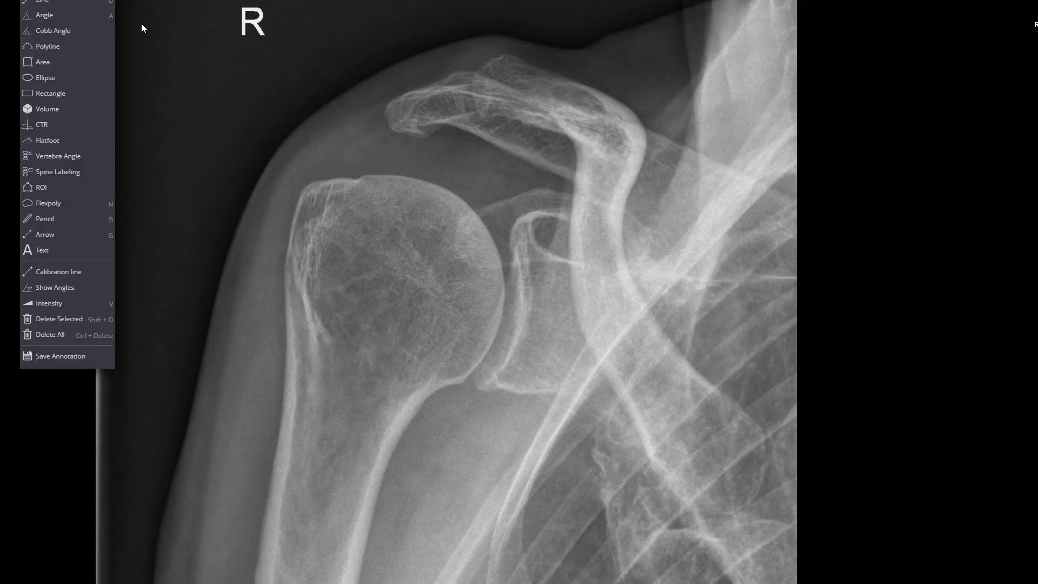
- Draw a two-arm angle on the shoulder X-ray, marking 31.20°
{"action": "left_click", "coordinate": [60, 30]}
{"action": "left_click_drag", "start_coordinate": [480, 386], "coordinate": [530, 158]}
{"action": "left_click_drag", "start_coordinate": [386, 113], "coordinate": [479, 387]}
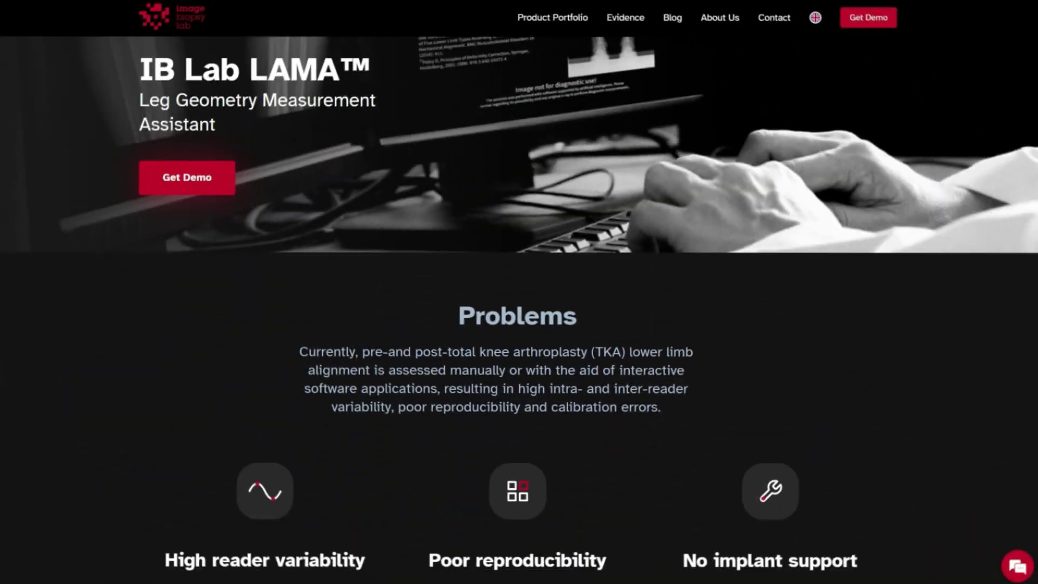
- Scroll past Problems and Solutions, briefly highlighting the ≤1° precision figure, down to the 70%, 92% and 3x statistics
{"action": "scroll", "coordinate": [519, 292], "scroll_direction": "down", "scroll_amount": 4}
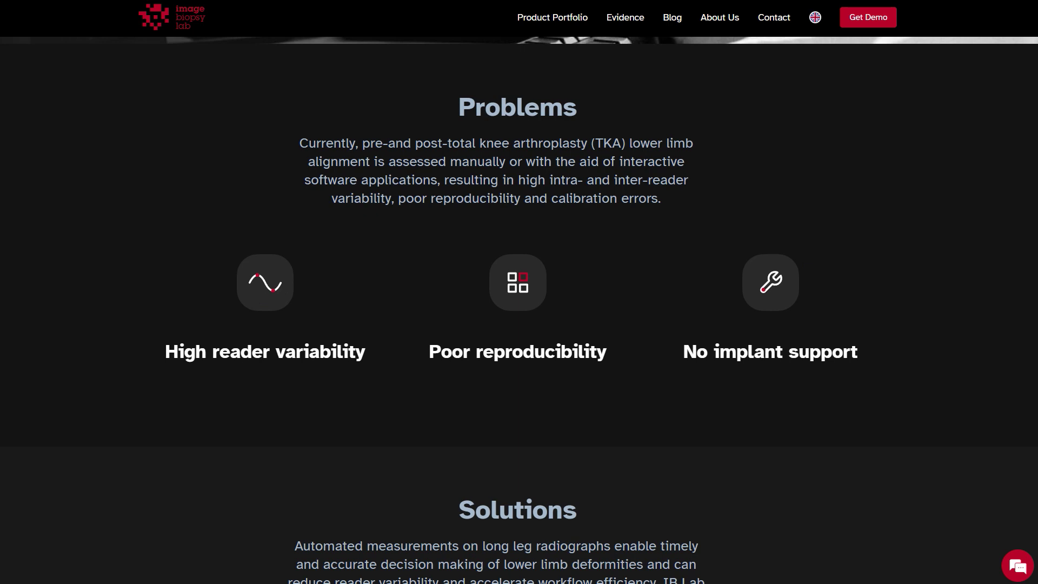
{"action": "scroll", "coordinate": [519, 292], "scroll_direction": "down", "scroll_amount": 8}
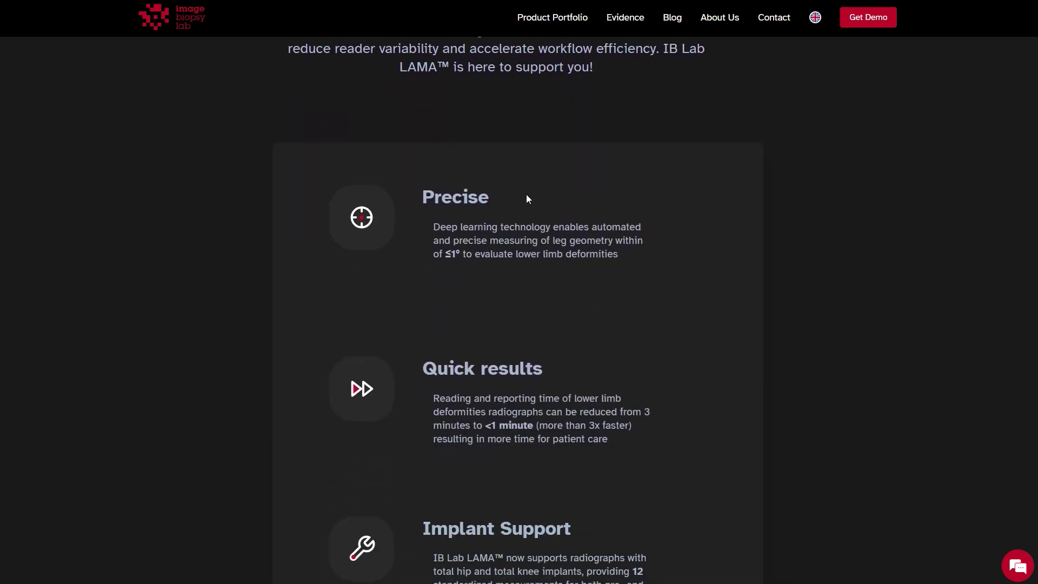
{"action": "double_click", "coordinate": [452, 254]}
{"action": "left_click", "coordinate": [499, 275]}
{"action": "scroll", "coordinate": [488, 253], "scroll_direction": "down", "scroll_amount": 2}
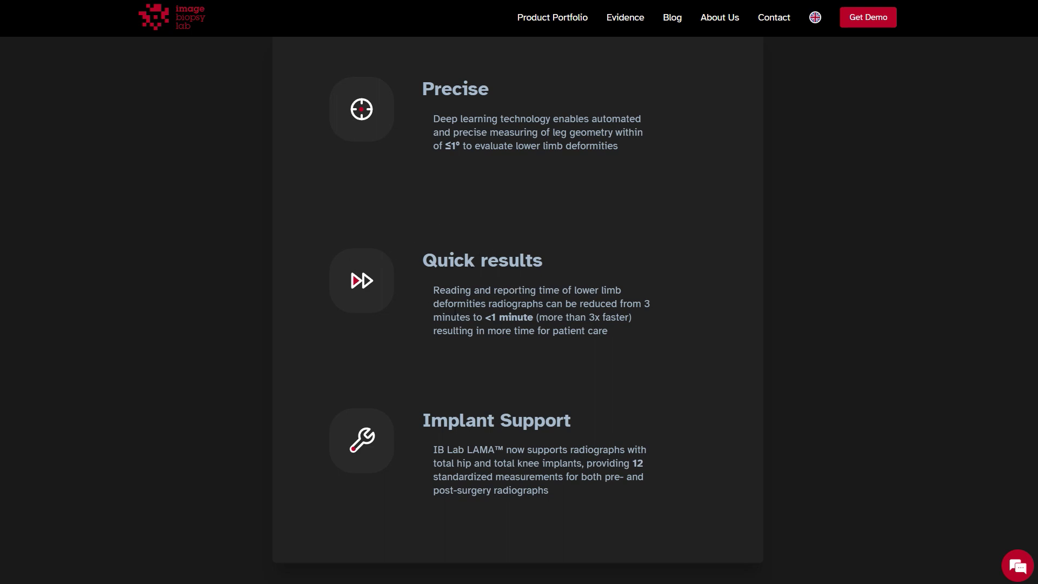
{"action": "scroll", "coordinate": [451, 317], "scroll_direction": "down", "scroll_amount": 2}
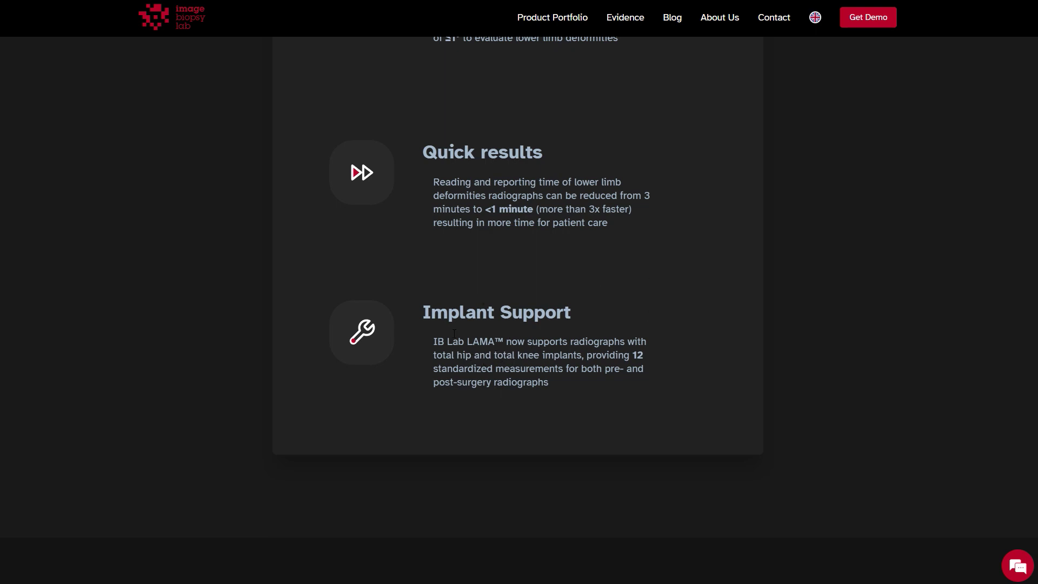
{"action": "scroll", "coordinate": [519, 292], "scroll_direction": "down", "scroll_amount": 7}
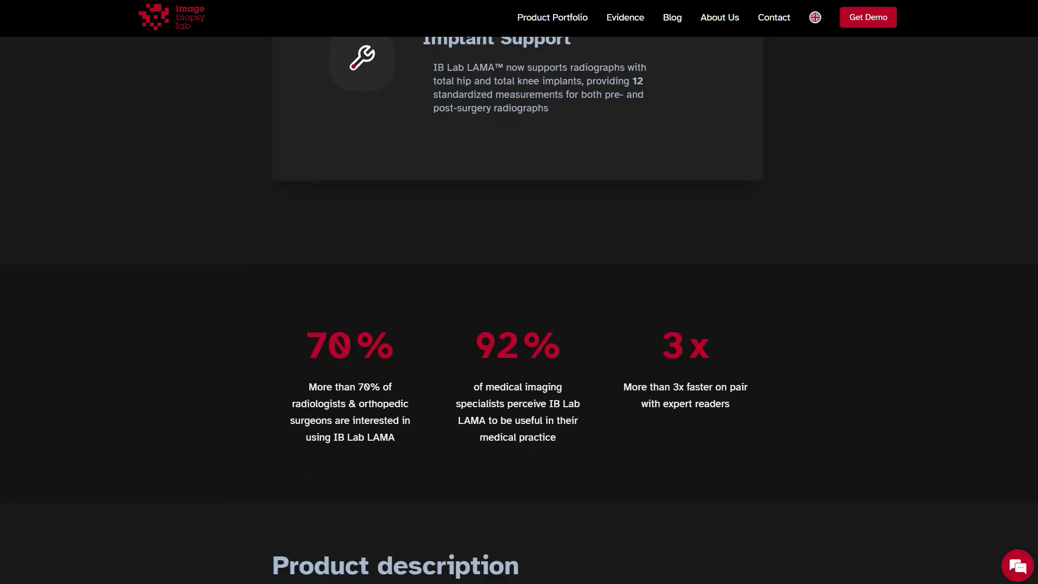
- Select the 'More than 3x faster on par with expert readers' text
{"action": "left_click_drag", "start_coordinate": [623, 277], "coordinate": [735, 292]}
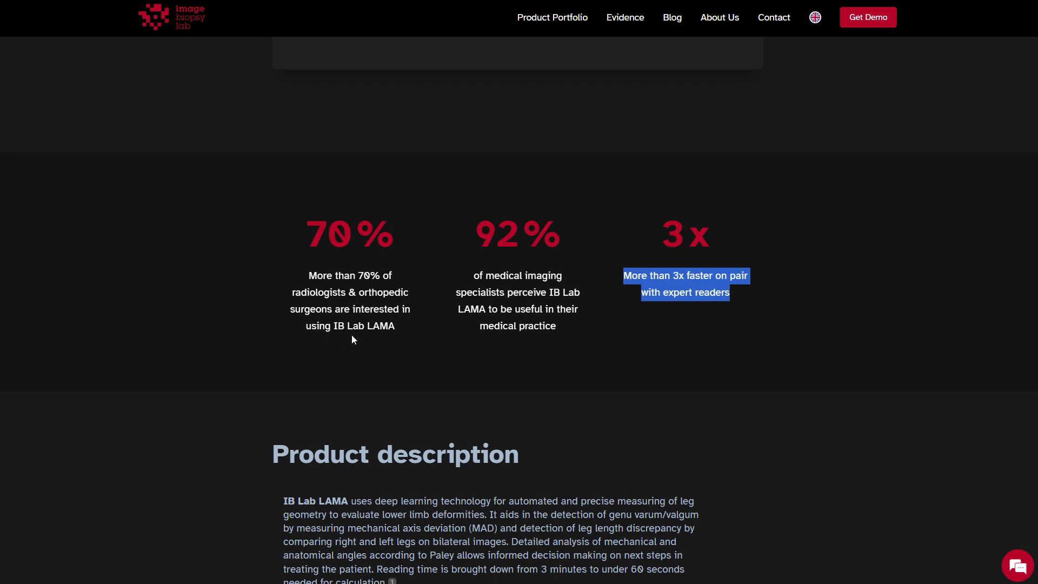
{"action": "scroll", "coordinate": [517, 322], "scroll_direction": "down", "scroll_amount": 1}
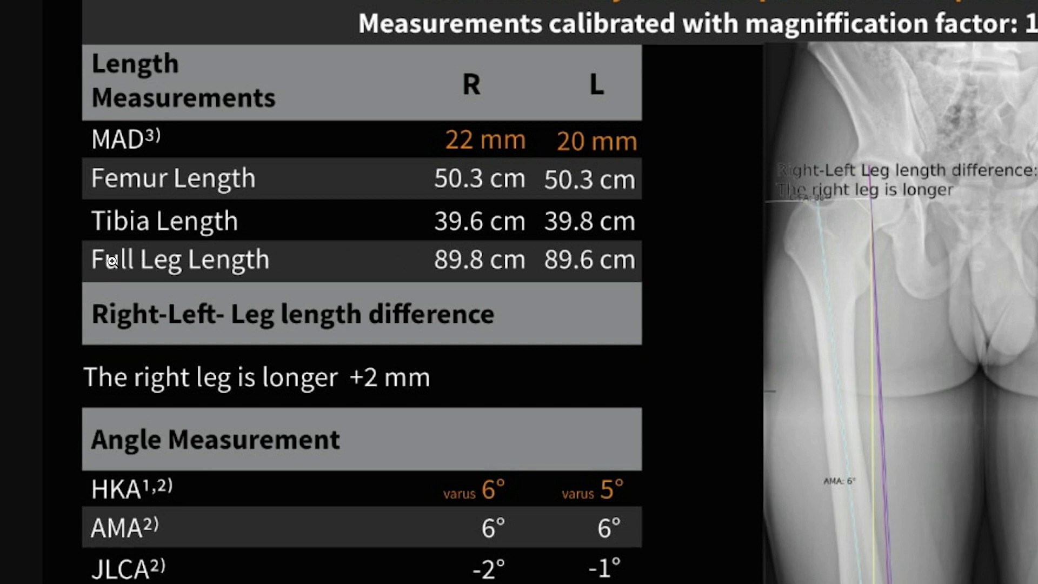
- Scroll the LAMA report through the Length and Angle Measurement tables to HKA, mLPFA and mMPTA
{"action": "scroll", "coordinate": [303, 261], "scroll_direction": "down", "scroll_amount": 2}
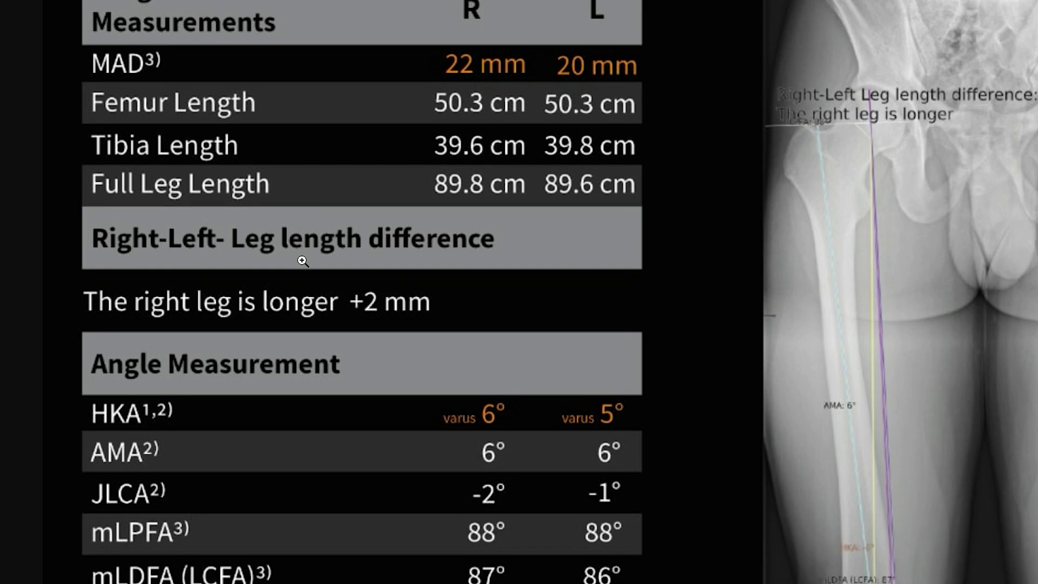
{"action": "scroll", "coordinate": [454, 293], "scroll_direction": "down", "scroll_amount": 1}
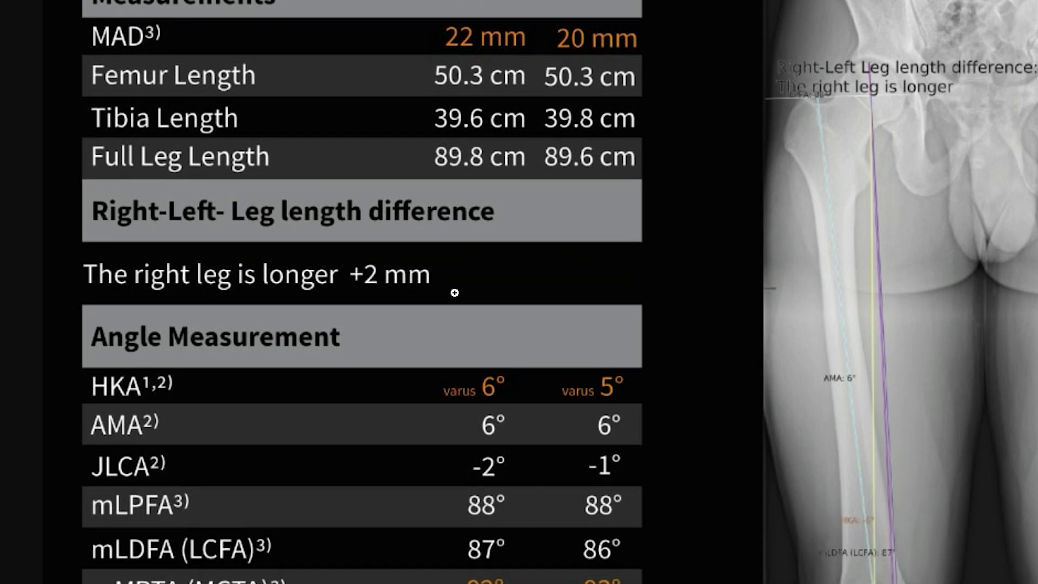
{"action": "scroll", "coordinate": [454, 292], "scroll_direction": "down", "scroll_amount": 1}
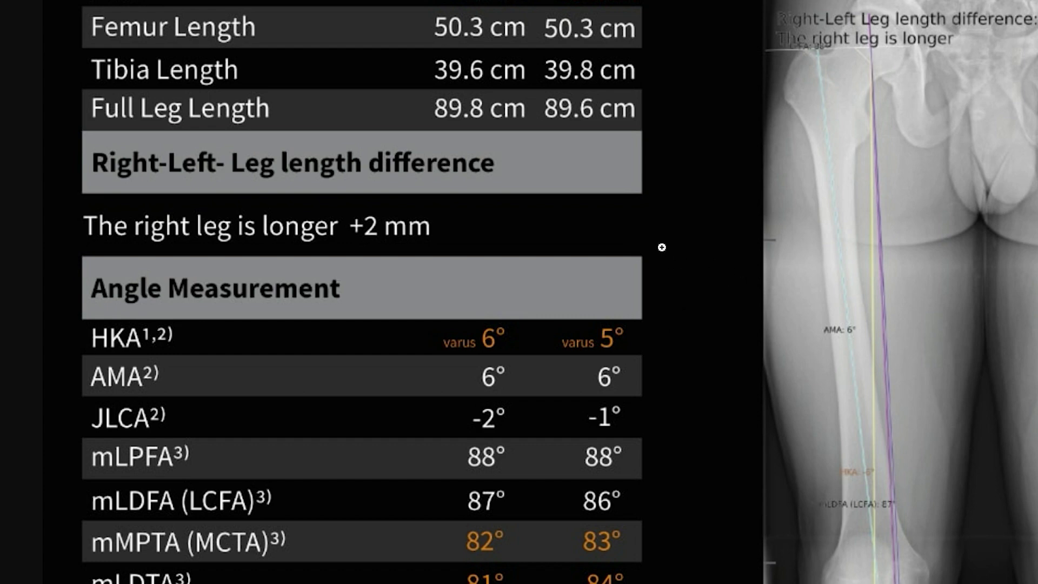
{"action": "scroll", "coordinate": [665, 241], "scroll_direction": "down", "scroll_amount": 2}
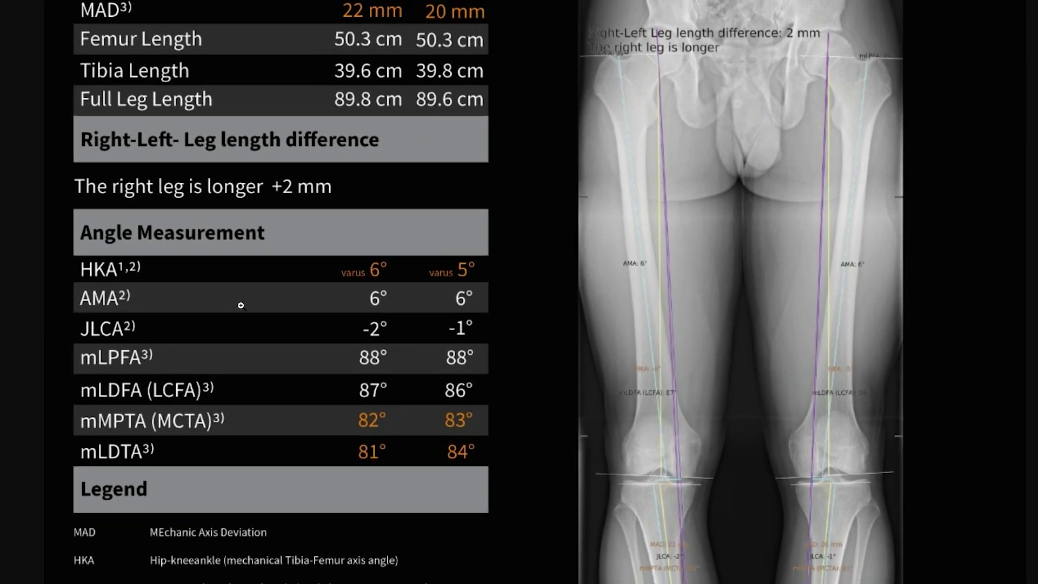
{"action": "scroll", "coordinate": [238, 303], "scroll_direction": "down", "scroll_amount": 4}
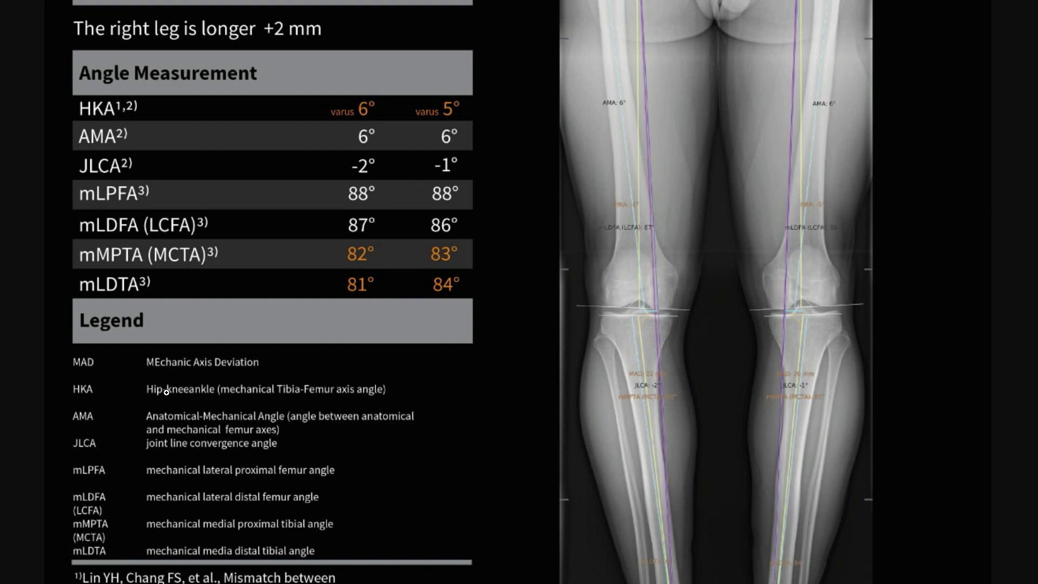
{"action": "scroll", "coordinate": [167, 392], "scroll_direction": "down", "scroll_amount": 1}
{"action": "scroll", "coordinate": [227, 321], "scroll_direction": "down", "scroll_amount": 3}
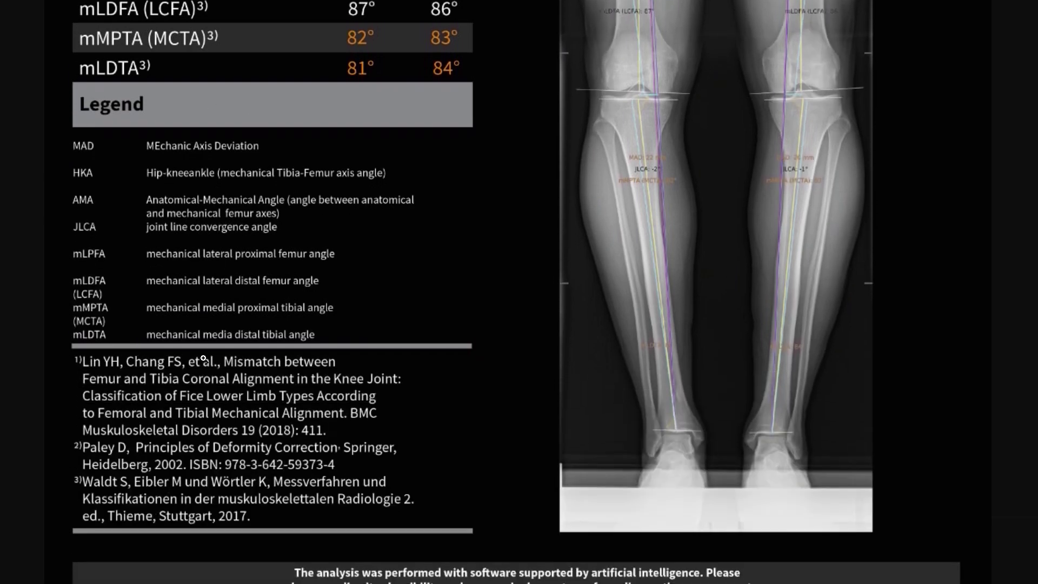
{"action": "scroll", "coordinate": [283, 400], "scroll_direction": "down", "scroll_amount": 1}
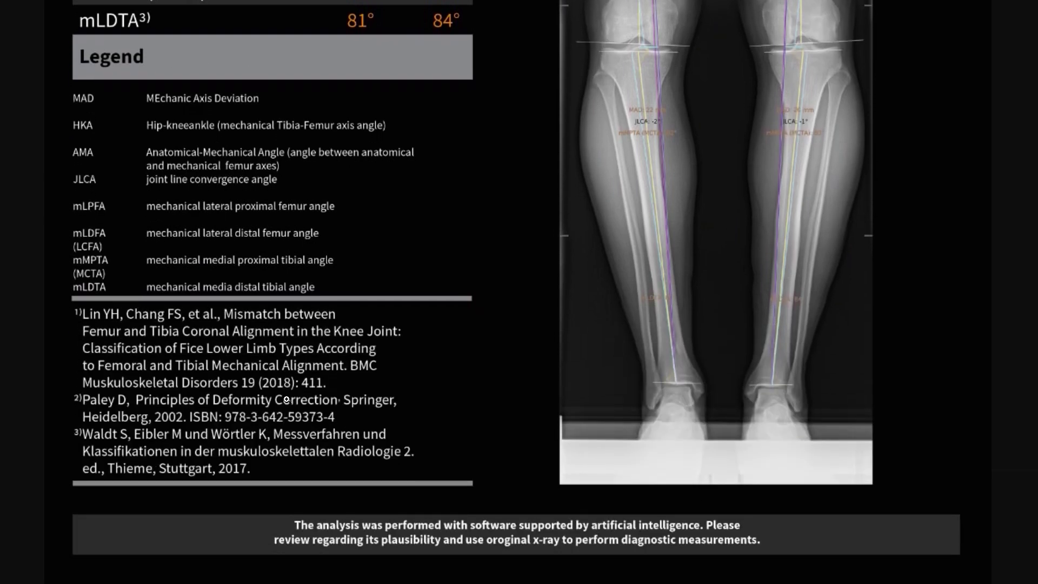
{"action": "scroll", "coordinate": [320, 406], "scroll_direction": "up", "scroll_amount": 4}
{"action": "scroll", "coordinate": [410, 417], "scroll_direction": "up", "scroll_amount": 2}
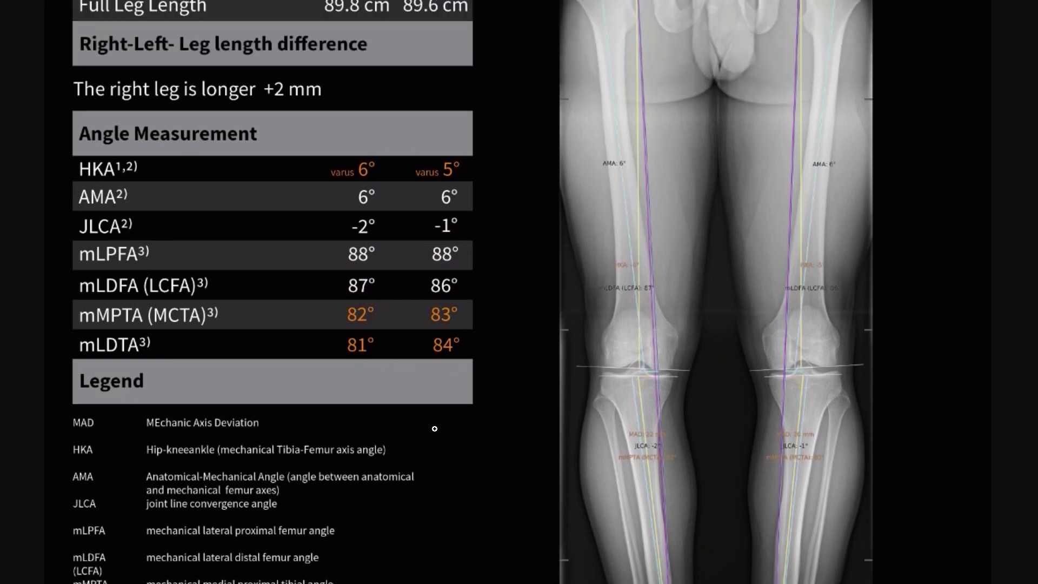
{"action": "scroll", "coordinate": [590, 420], "scroll_direction": "up", "scroll_amount": 2}
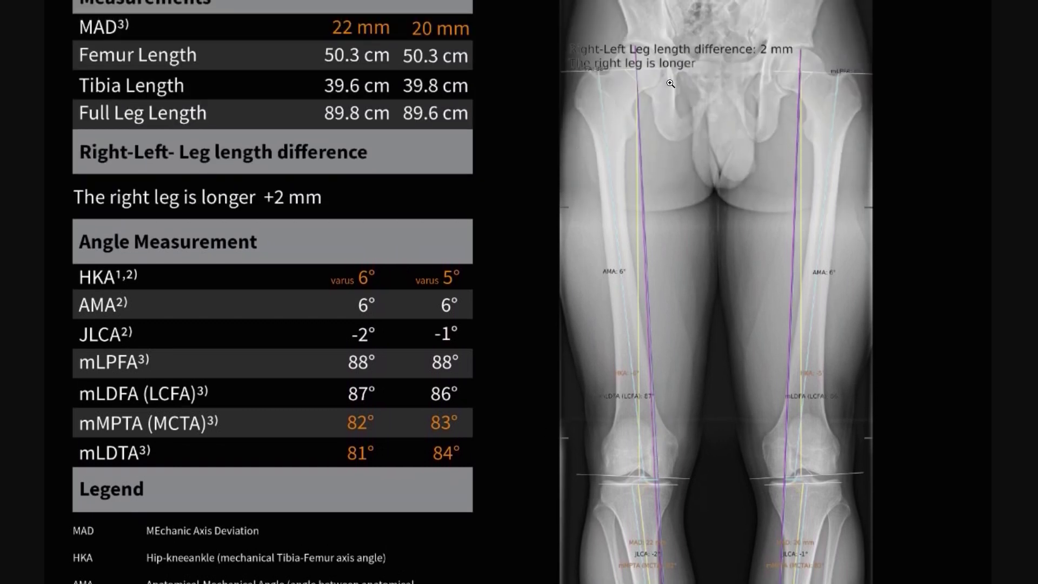
{"action": "scroll", "coordinate": [766, 118], "scroll_direction": "up", "scroll_amount": 1}
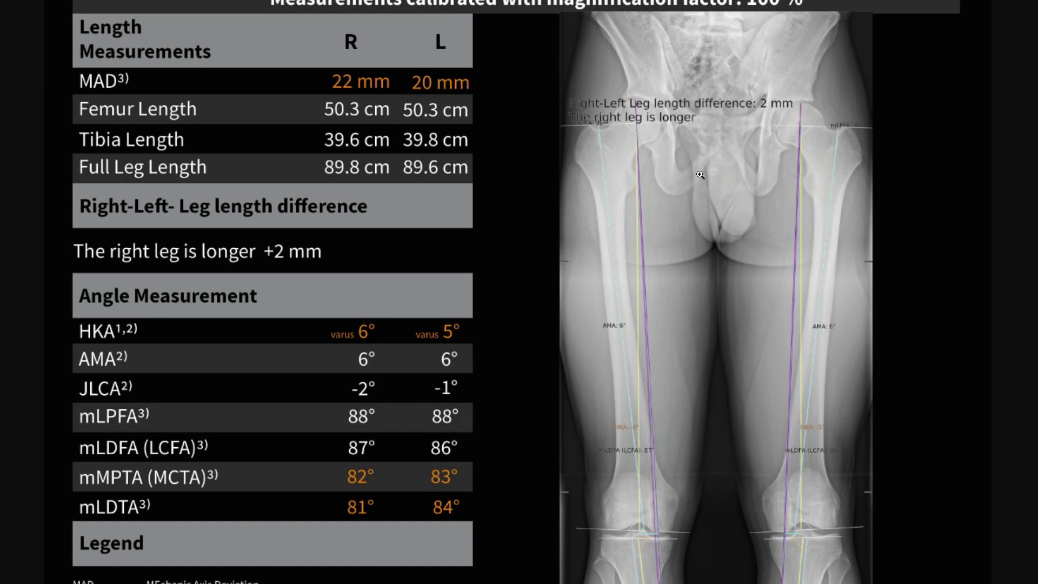
{"action": "scroll", "coordinate": [699, 176], "scroll_direction": "down", "scroll_amount": 2}
{"action": "scroll", "coordinate": [699, 175], "scroll_direction": "down", "scroll_amount": 1}
{"action": "scroll", "coordinate": [745, 289], "scroll_direction": "down", "scroll_amount": 1}
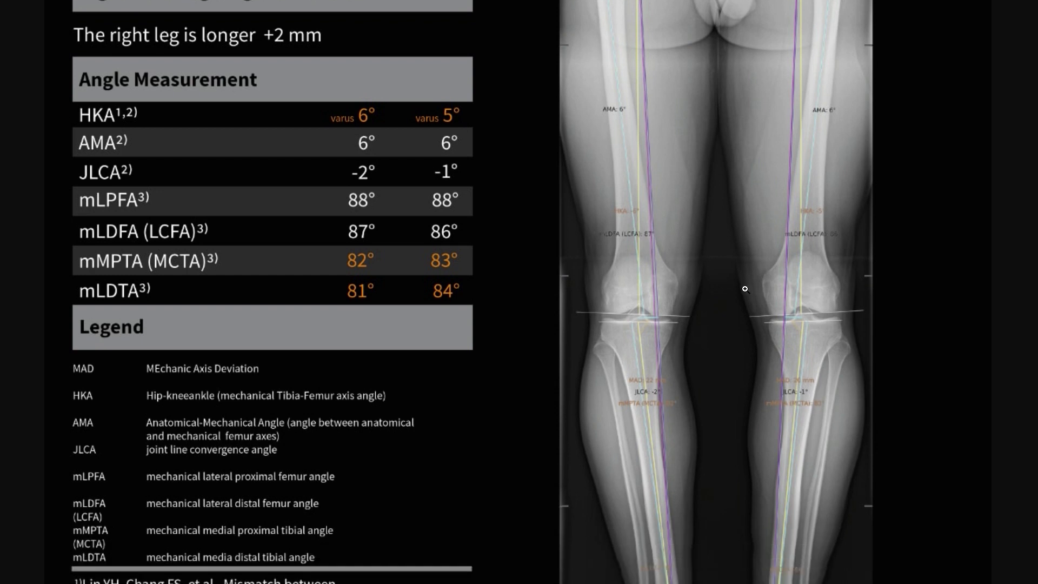
{"action": "scroll", "coordinate": [766, 337], "scroll_direction": "down", "scroll_amount": 1}
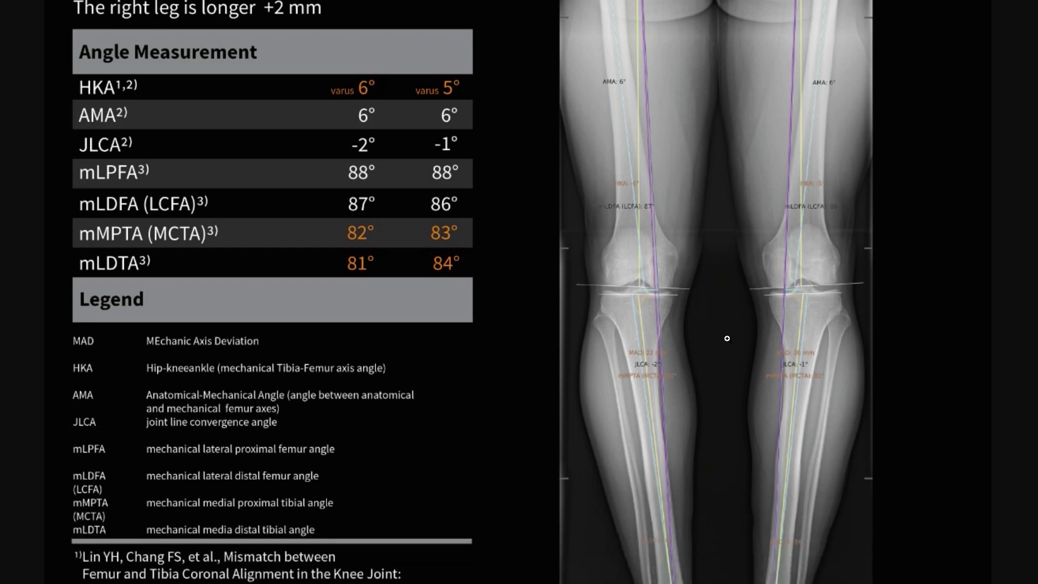
{"action": "scroll", "coordinate": [657, 246], "scroll_direction": "down", "scroll_amount": 1}
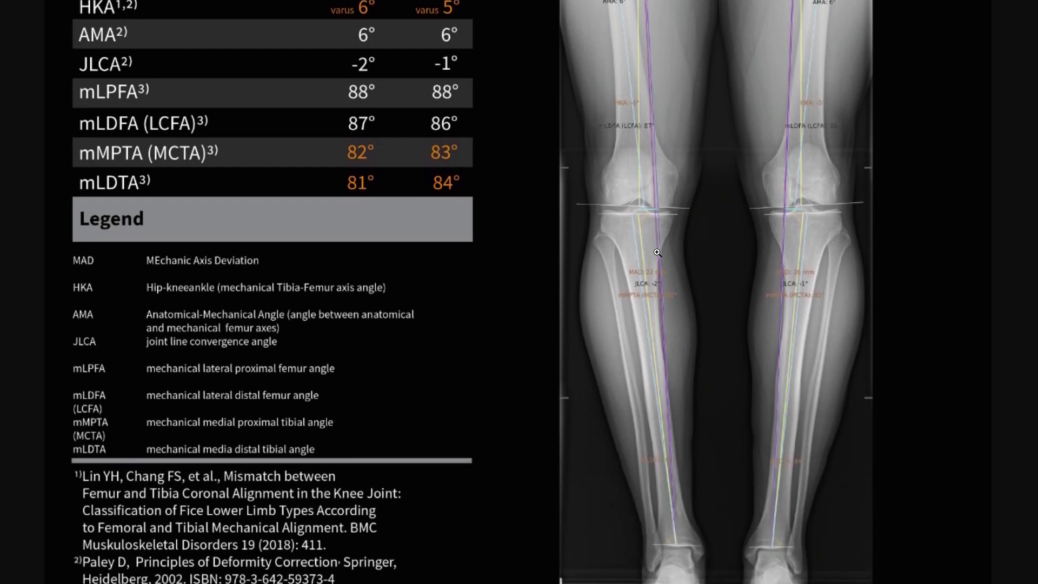
{"action": "scroll", "coordinate": [676, 373], "scroll_direction": "down", "scroll_amount": 1}
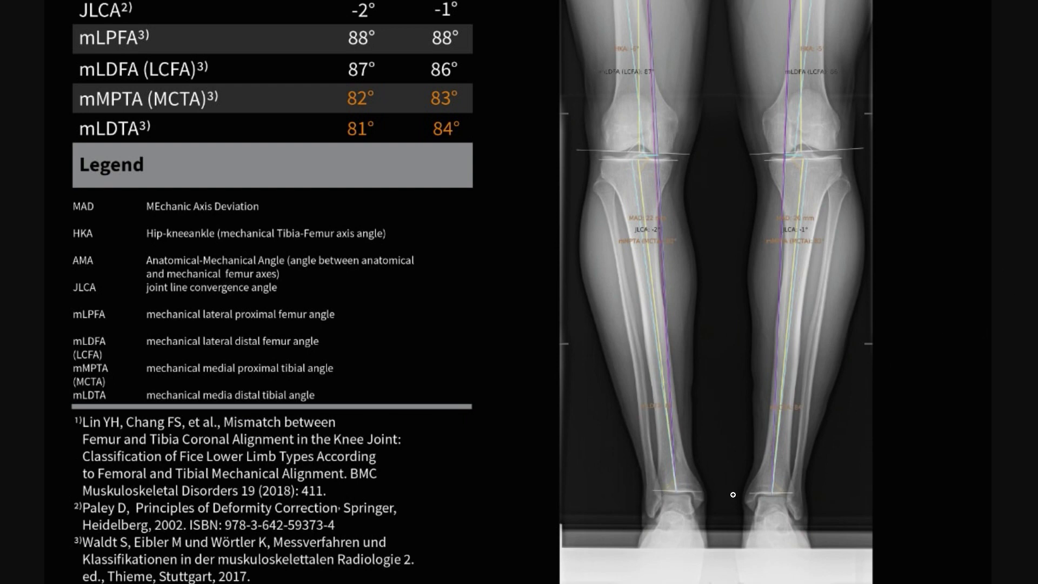
{"action": "scroll", "coordinate": [795, 138], "scroll_direction": "up", "scroll_amount": 10}
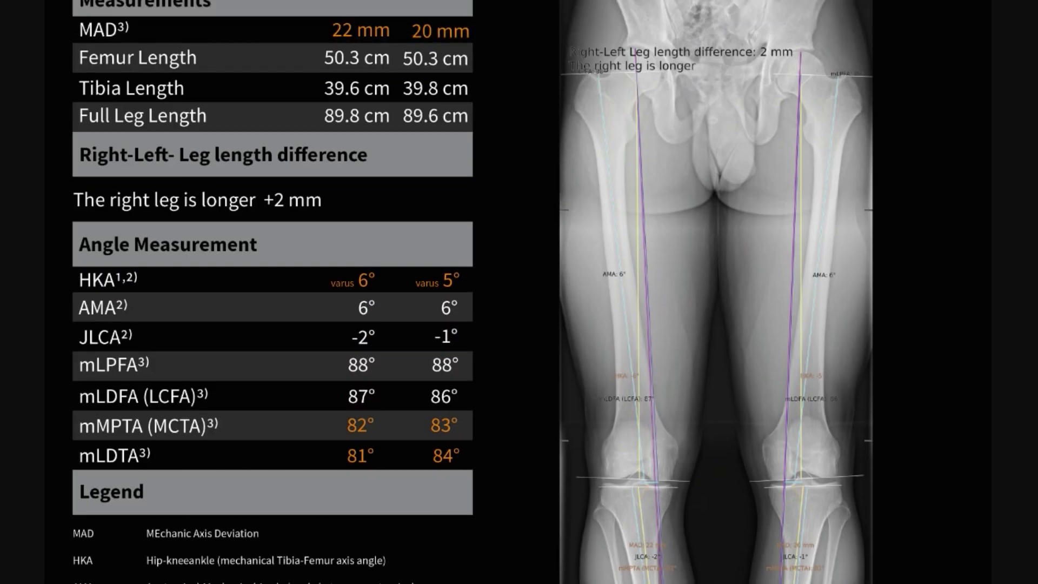